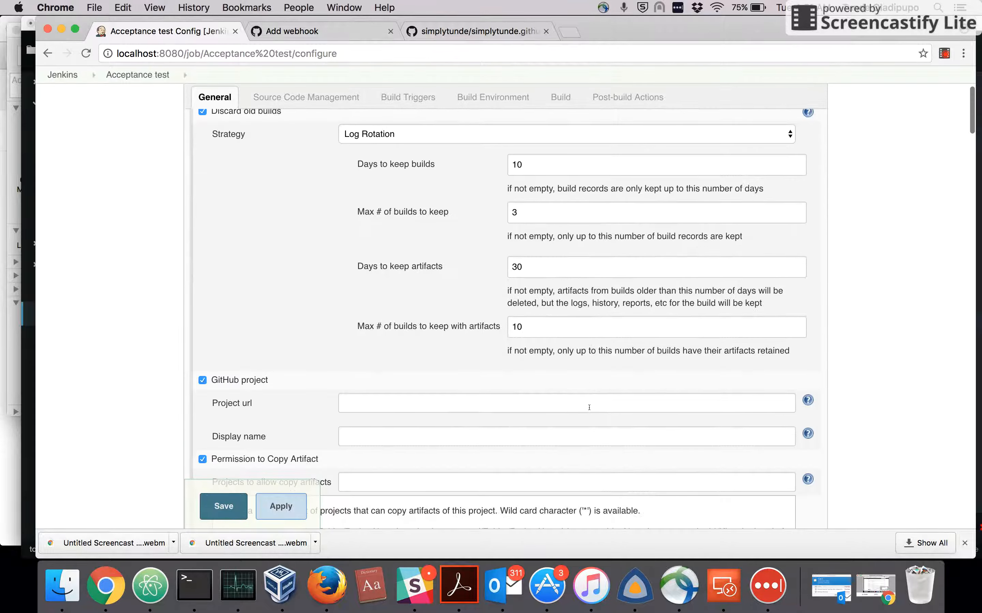
# Examine the Log Rotation settings for discarding old builds, covering days and maximum counts for builds and artifacts.
pyautogui.scroll(1, 558, 371)
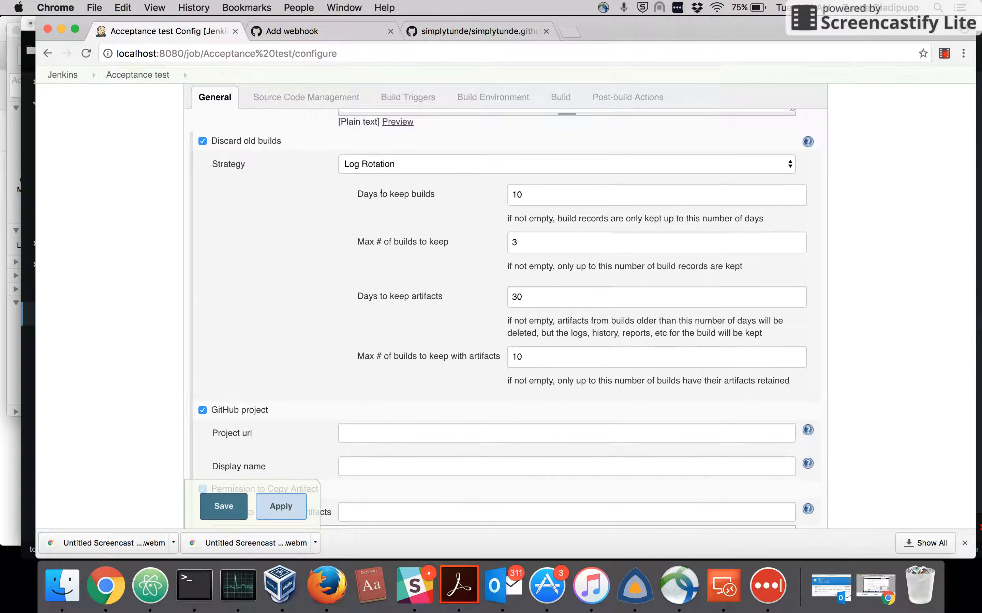
pyautogui.doubleClick(371, 193)
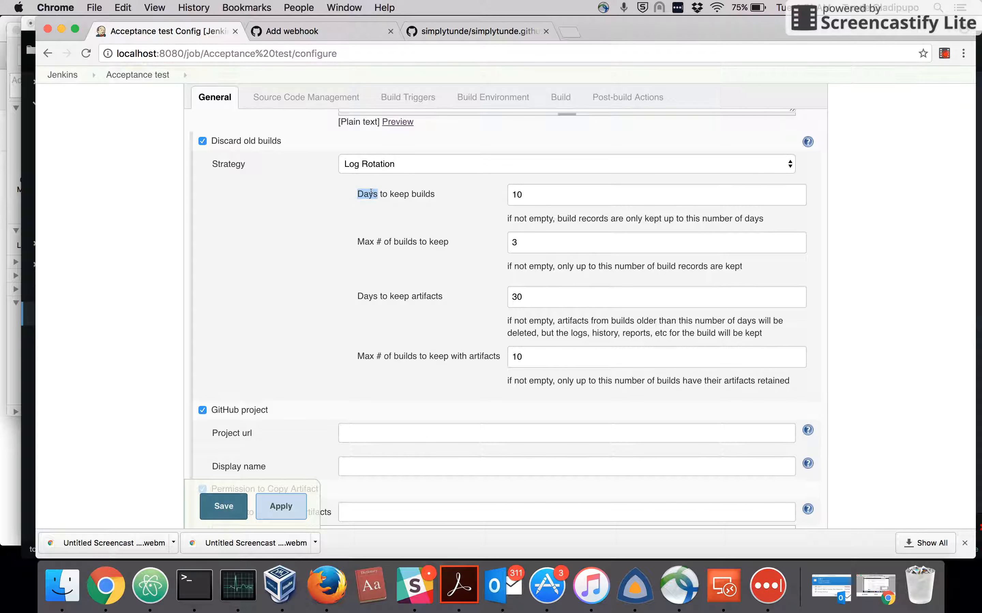
pyautogui.tripleClick(424, 194)
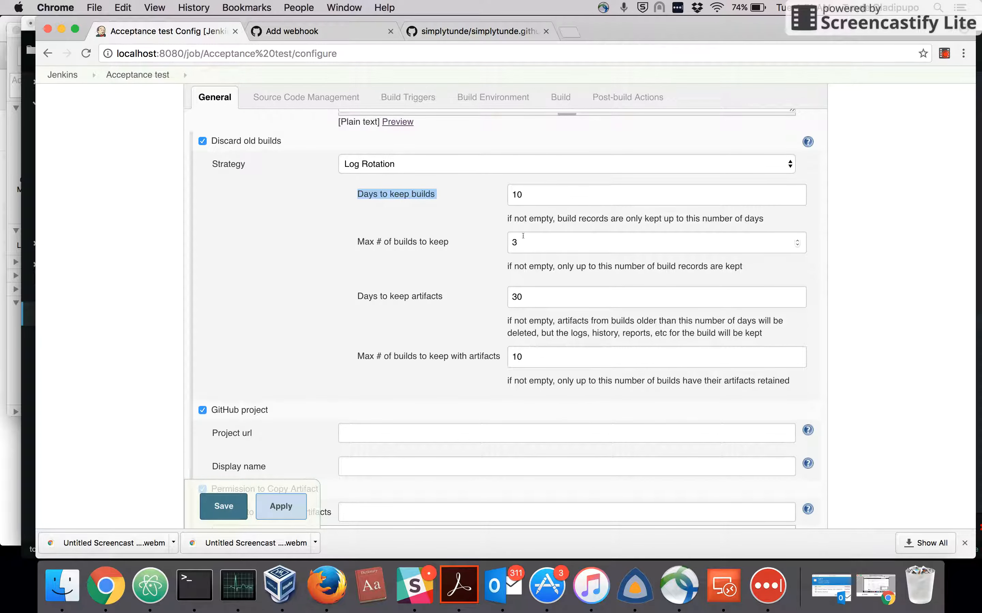
pyautogui.click(393, 231)
pyautogui.doubleClick(390, 234)
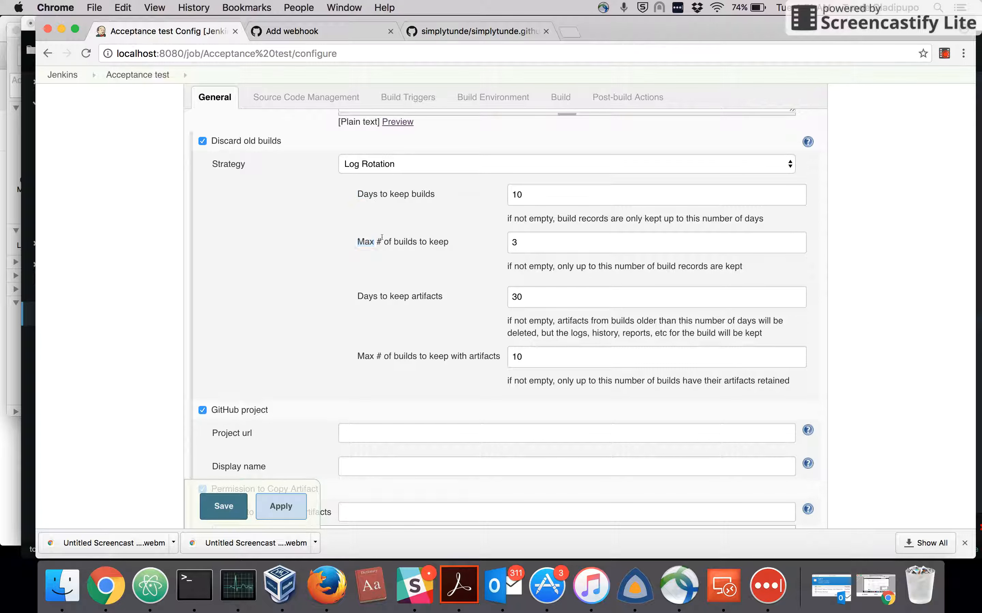
pyautogui.tripleClick(381, 239)
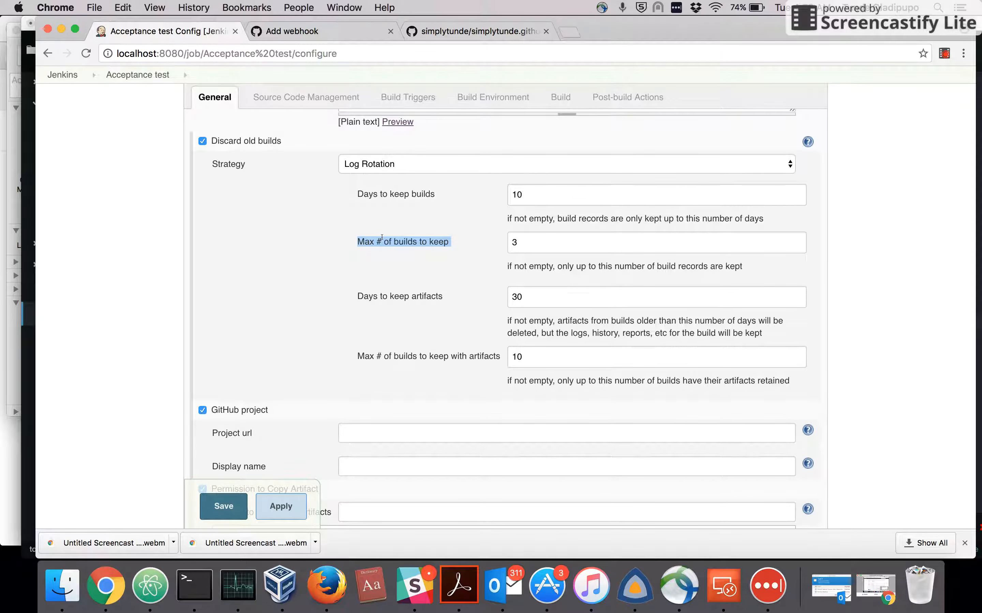
pyautogui.tripleClick(376, 297)
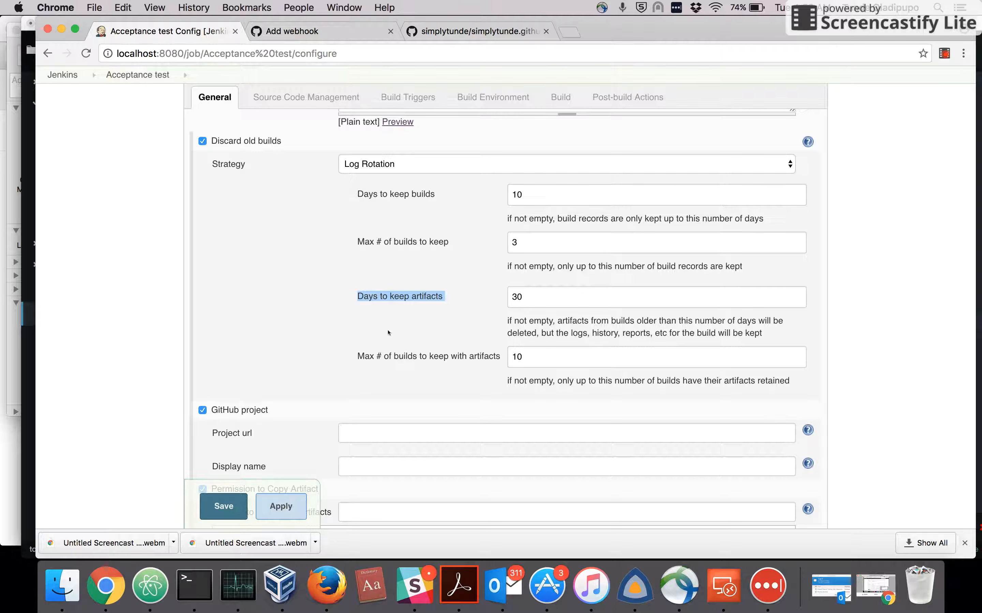
pyautogui.click(389, 364)
pyautogui.tripleClick(408, 358)
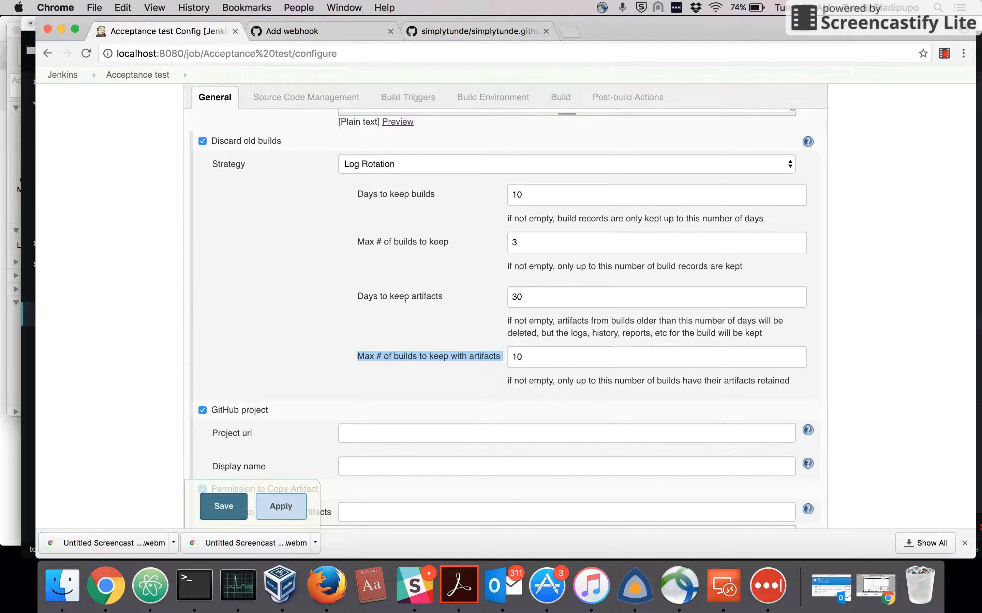
pyautogui.click(409, 241)
pyautogui.tripleClick(408, 240)
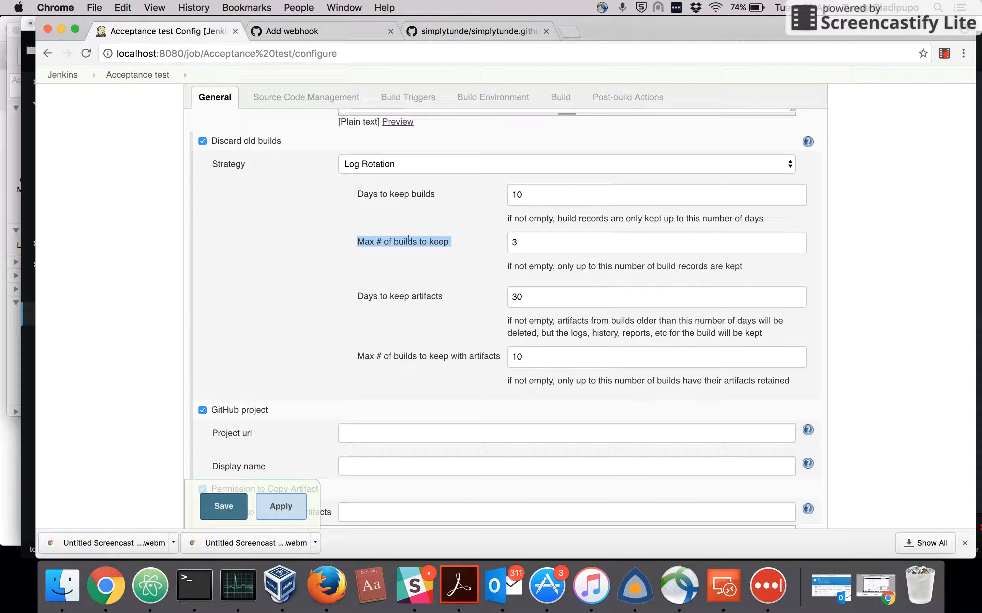
# Allow all projects to copy this project's artifacts by entering the wildcard *.
pyautogui.scroll(-4, 408, 238)
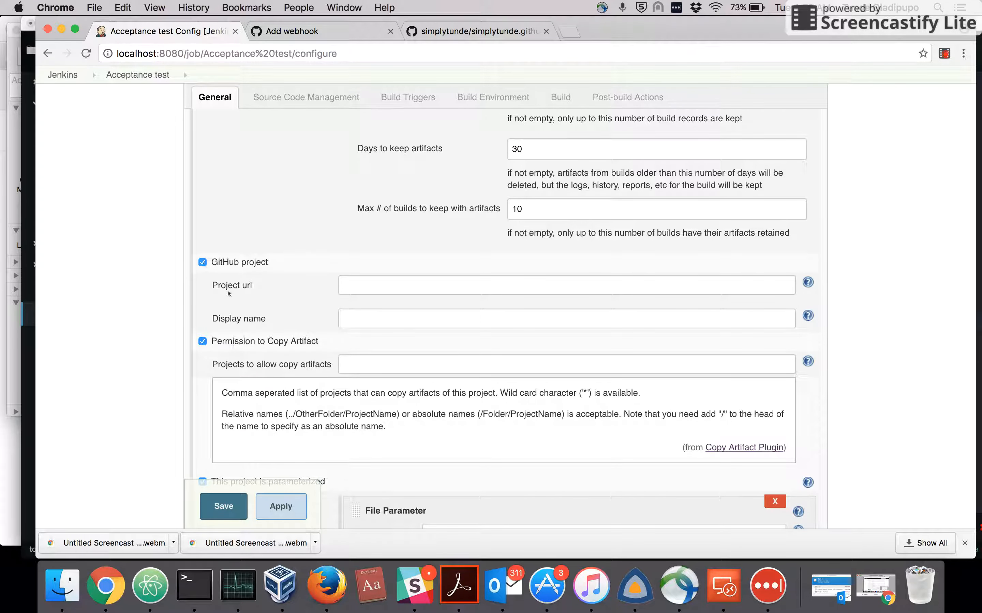
pyautogui.scroll(-3, 212, 347)
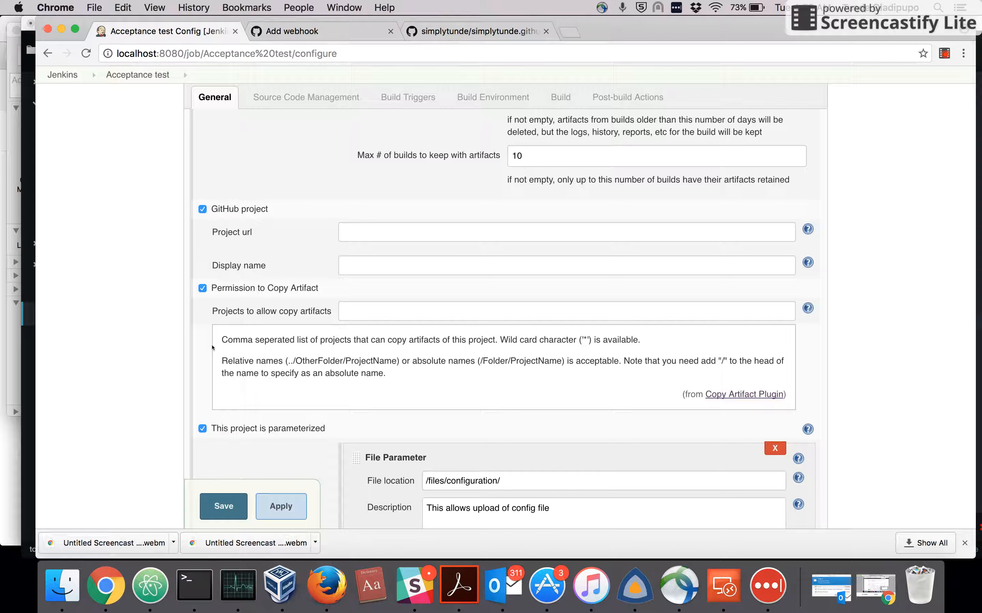
pyautogui.click(367, 313)
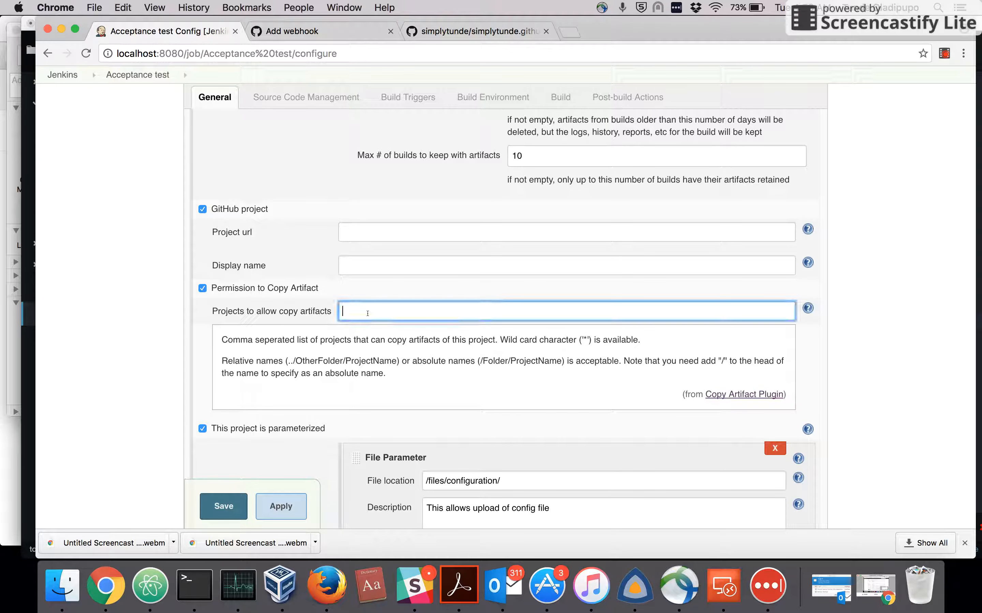
pyautogui.write('*')
# Remove the existing file parameter from the parameterized project and add a string parameter in its place.
pyautogui.scroll(-6, 261, 247)
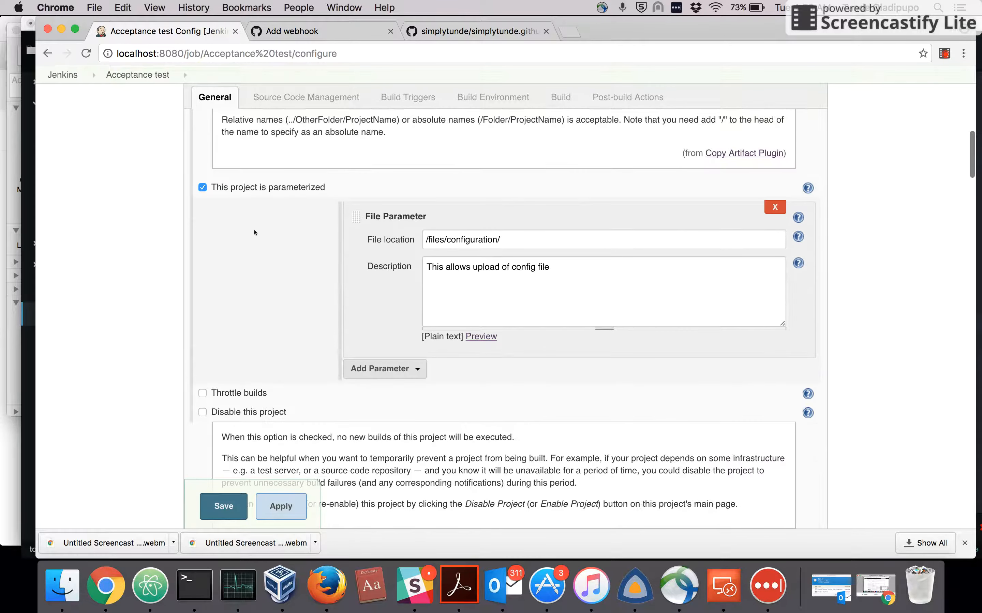
pyautogui.click(773, 207)
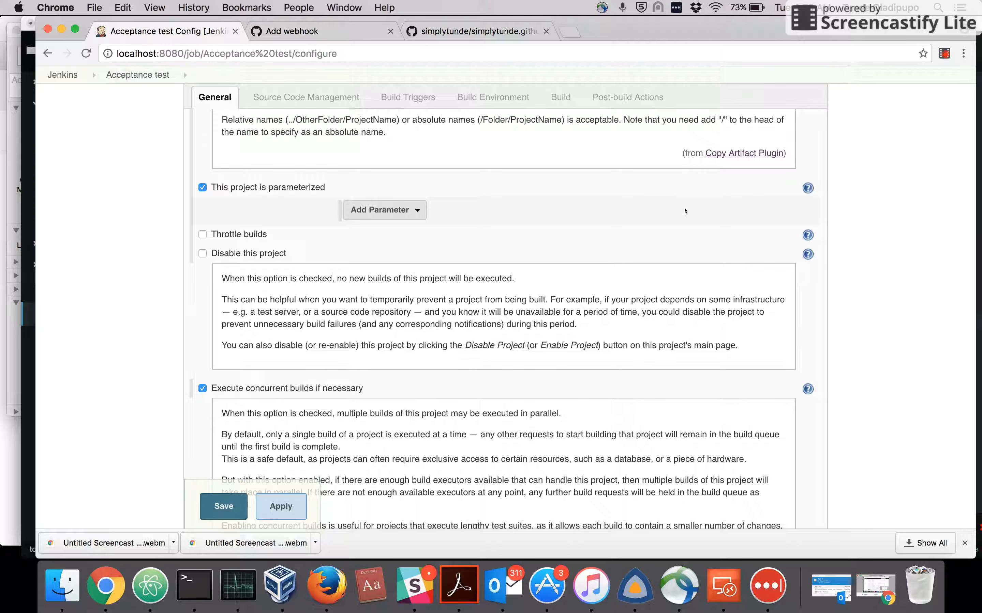
pyautogui.click(382, 209)
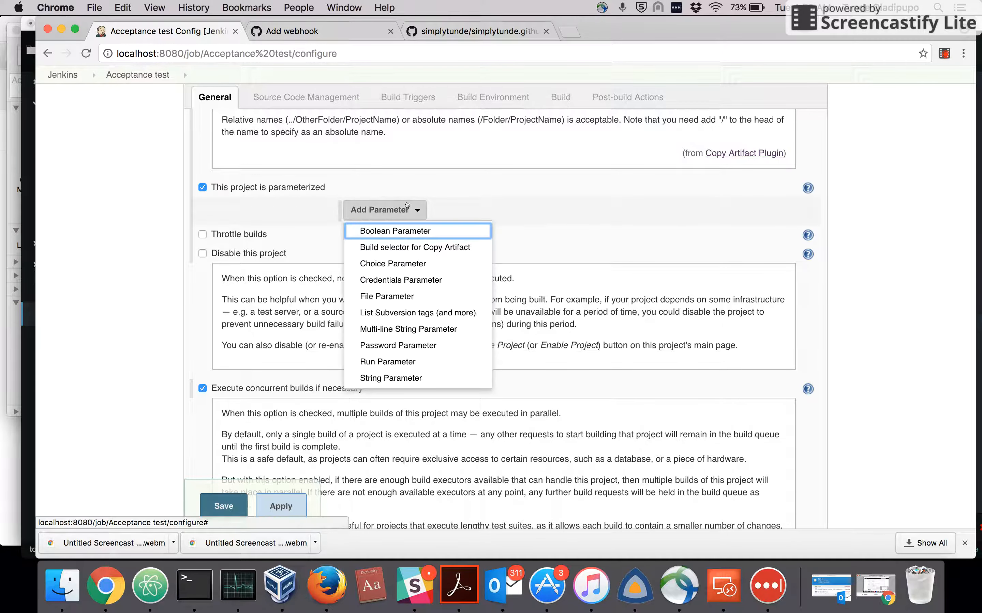
pyautogui.click(415, 378)
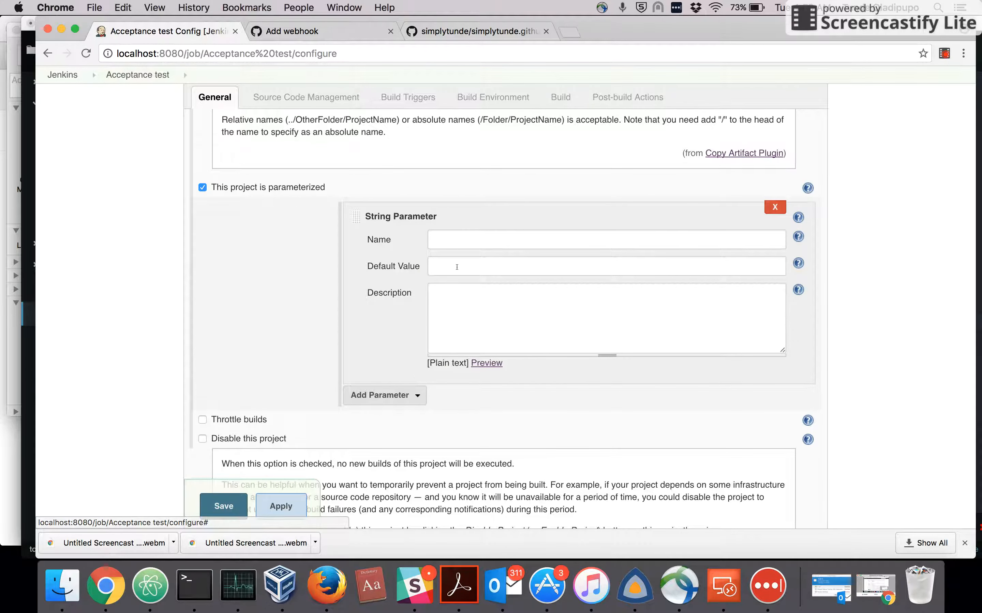
# Name the string parameter discardOrNot and set its default value to false.
pyautogui.click(459, 238)
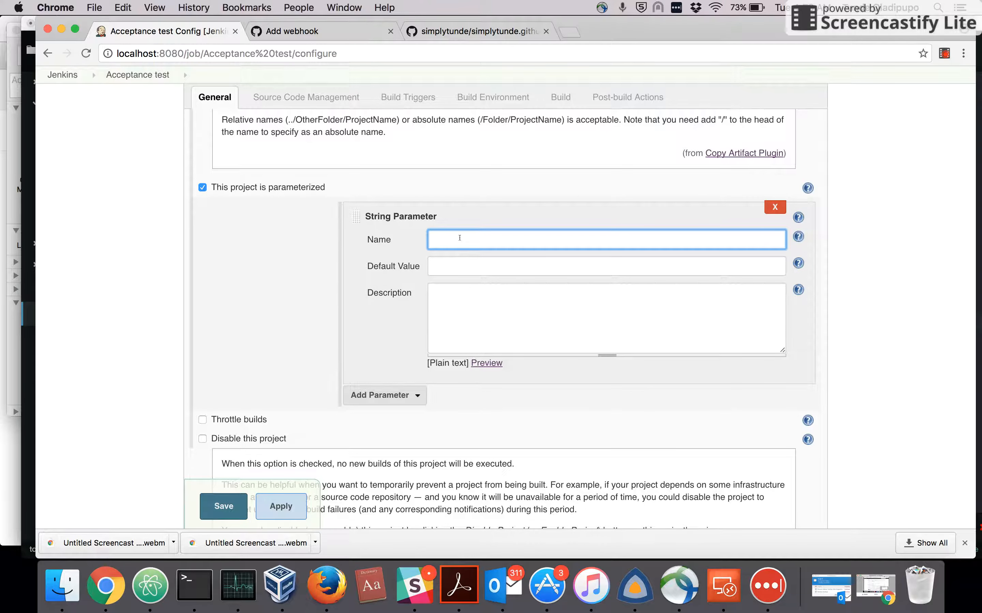
pyautogui.write('S')
pyautogui.press('BackSpace')
pyautogui.write('discardOrNot')
pyautogui.click(451, 260)
pyautogui.write('false')
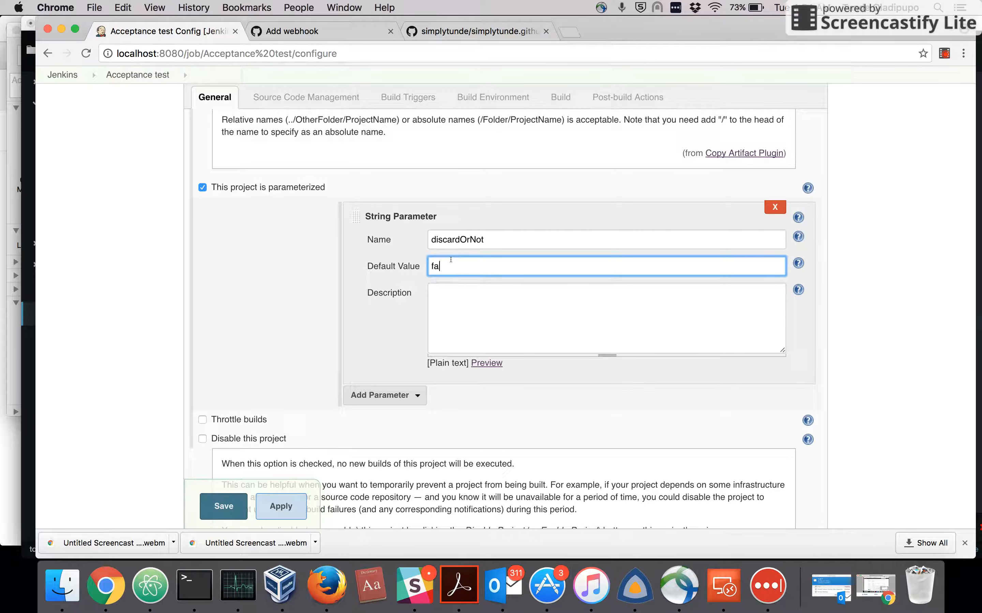
# Write the variable reference $discardOrNot in the string parameter's description, and clear the description again.
pyautogui.click(476, 307)
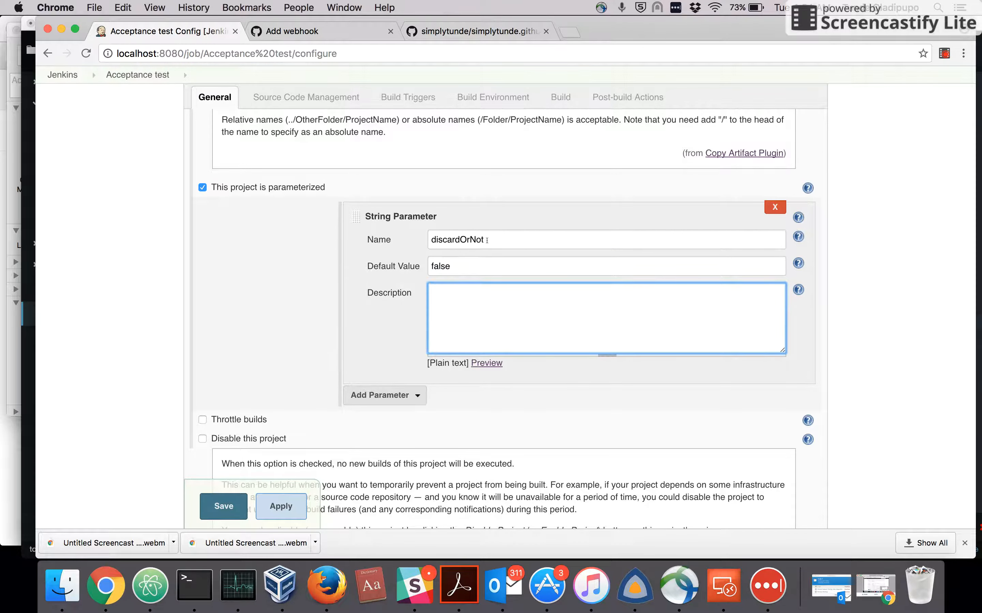
pyautogui.doubleClick(487, 240)
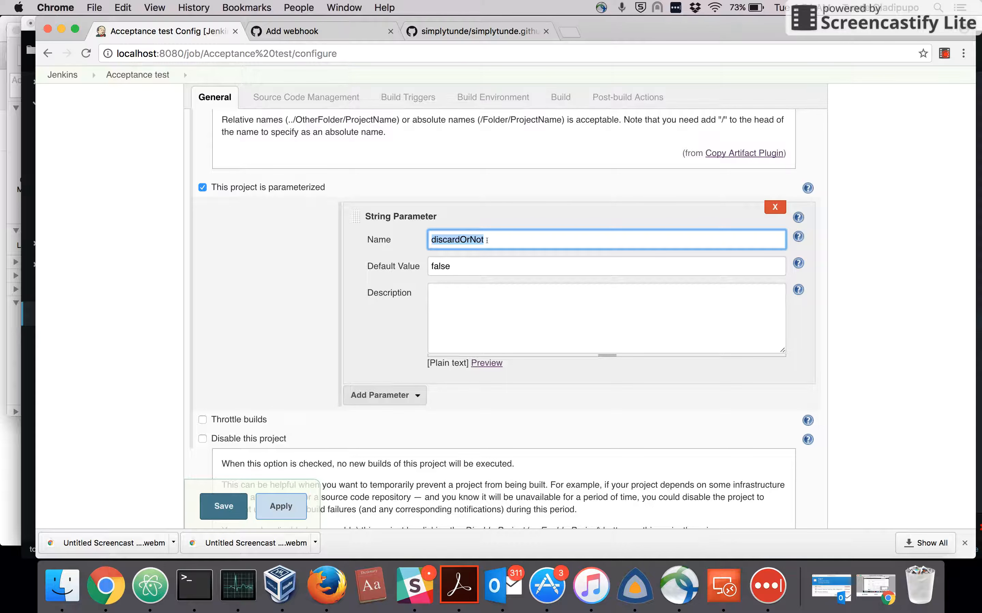
pyautogui.click(487, 305)
pyautogui.write('$')
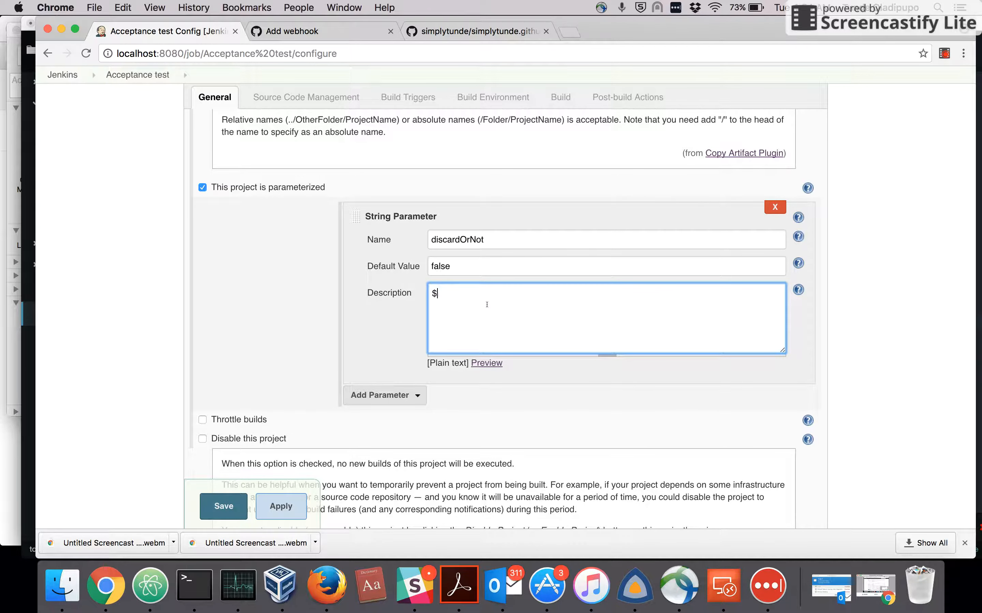
pyautogui.doubleClick(470, 242)
pyautogui.press('super+c')
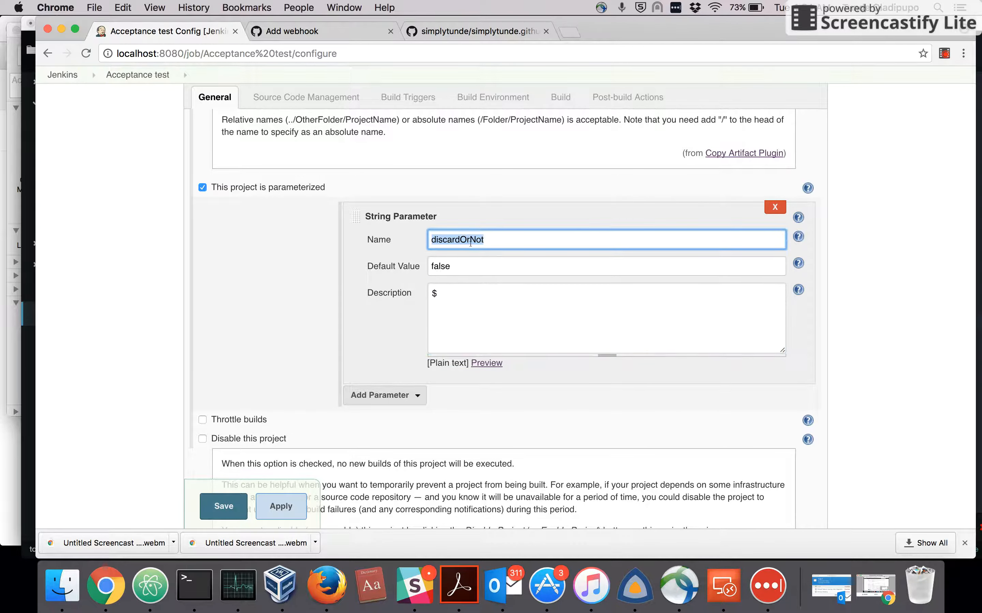
pyautogui.click(460, 296)
pyautogui.press('super+v')
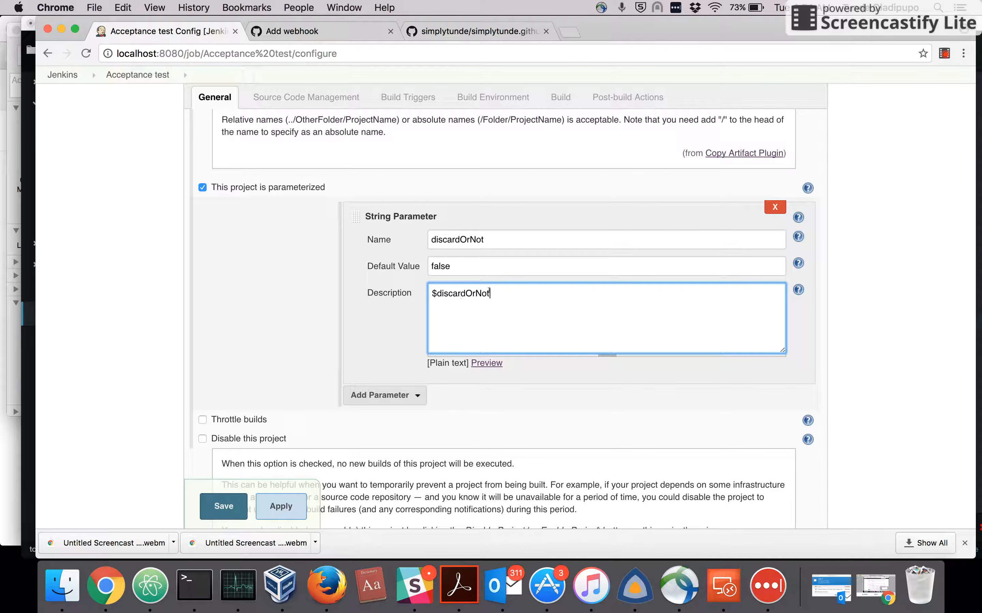
pyautogui.moveTo(486, 293); pyautogui.dragTo(427, 295)
pyautogui.press('BackSpace')
# Add a file parameter to the project with the file location /config/.
pyautogui.click(389, 397)
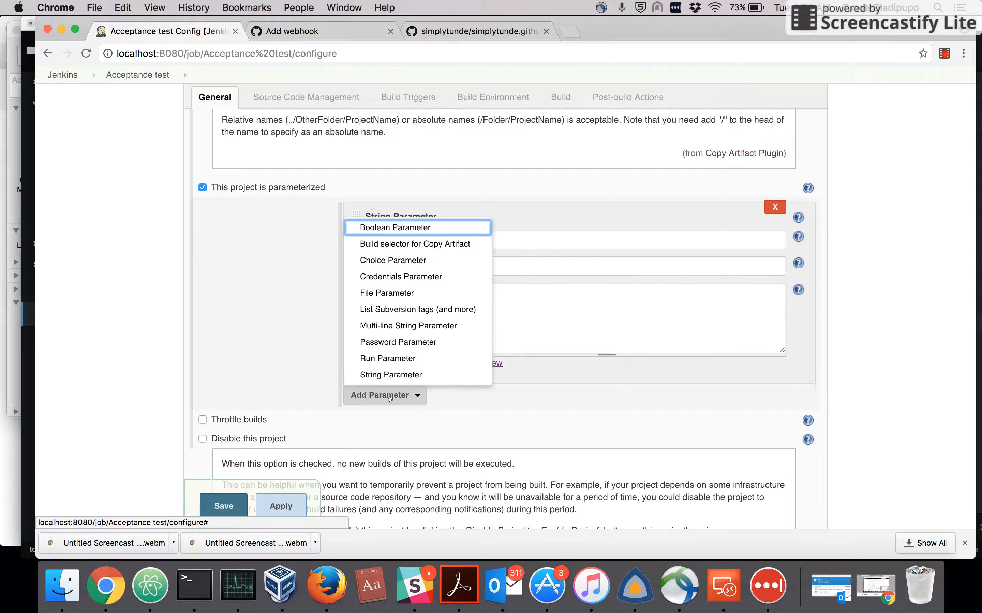
pyautogui.click(408, 297)
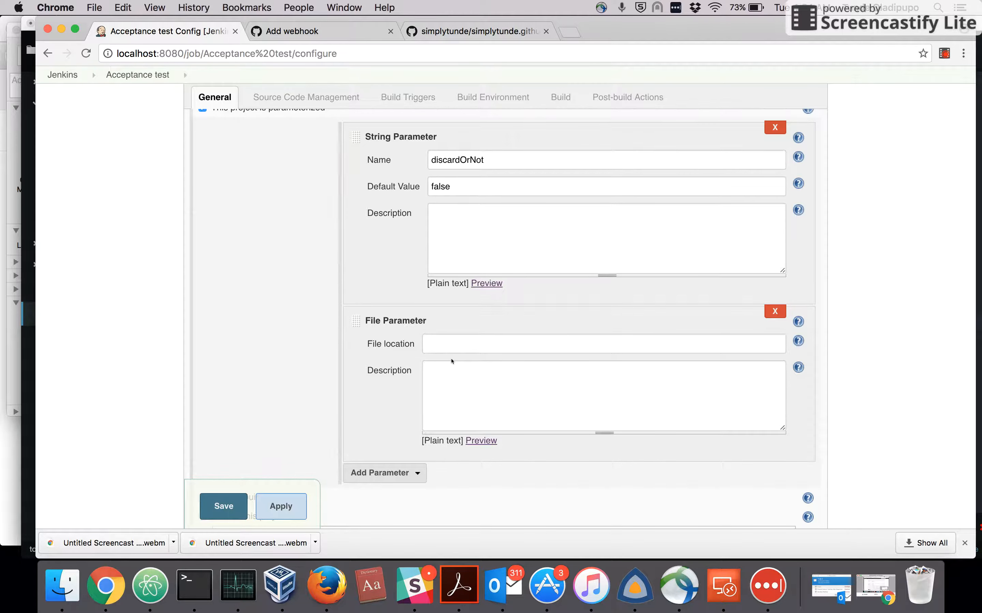
pyautogui.click(448, 344)
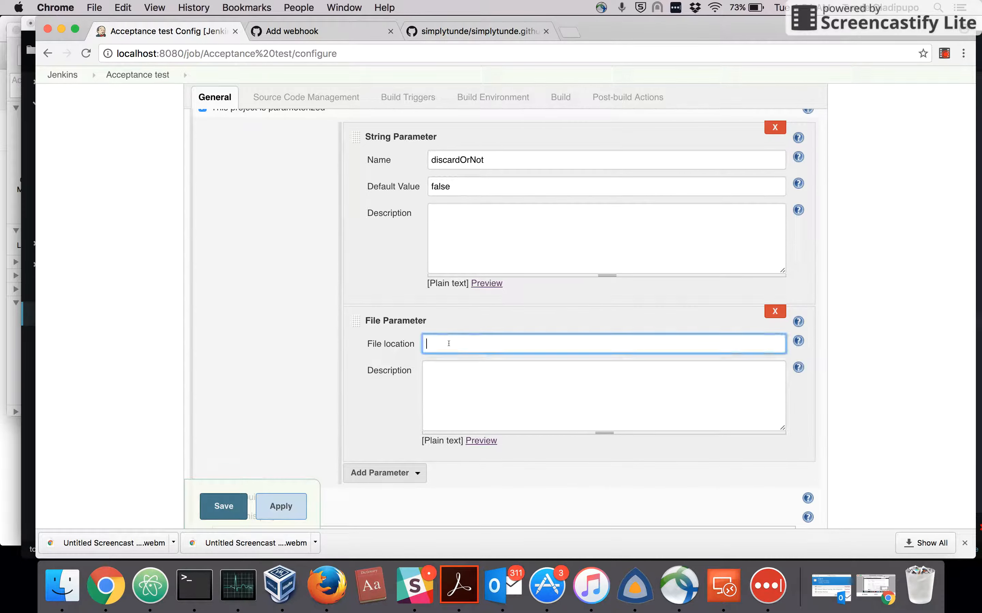
pyautogui.write('/')
pyautogui.write('fi')
pyautogui.press('BackSpace')
pyautogui.press('BackSpace')
pyautogui.press('BackSpace')
pyautogui.write('config/')
pyautogui.press('Left')
pyautogui.press('Left')
pyautogui.press('Left')
pyautogui.press('Left')
pyautogui.press('Left')
pyautogui.press('Left')
pyautogui.press('Left')
pyautogui.write('/')
# Delete the file parameter that has the location /config/.
pyautogui.doubleClick(468, 344)
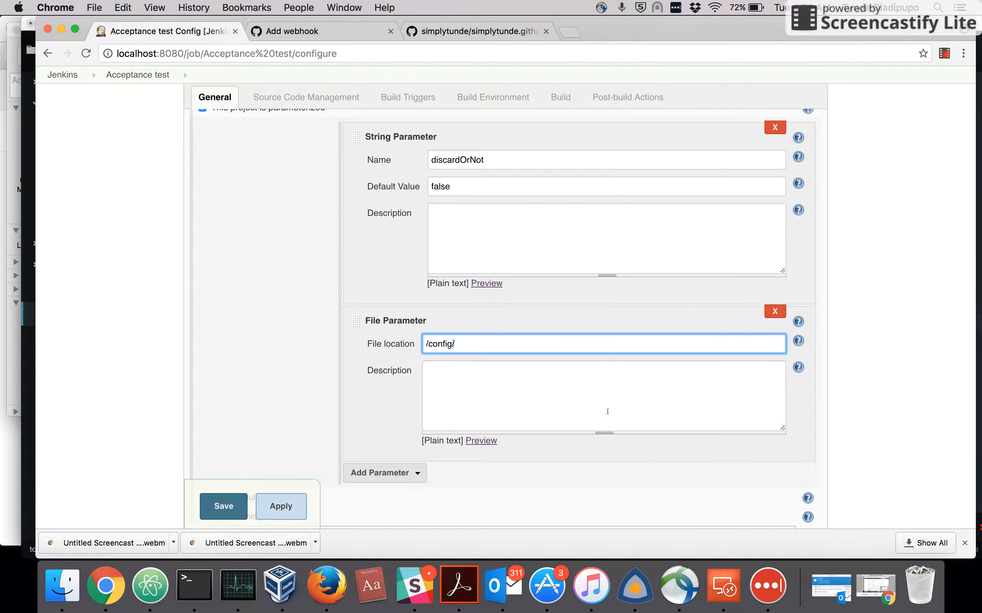
pyautogui.scroll(-5, 547, 407)
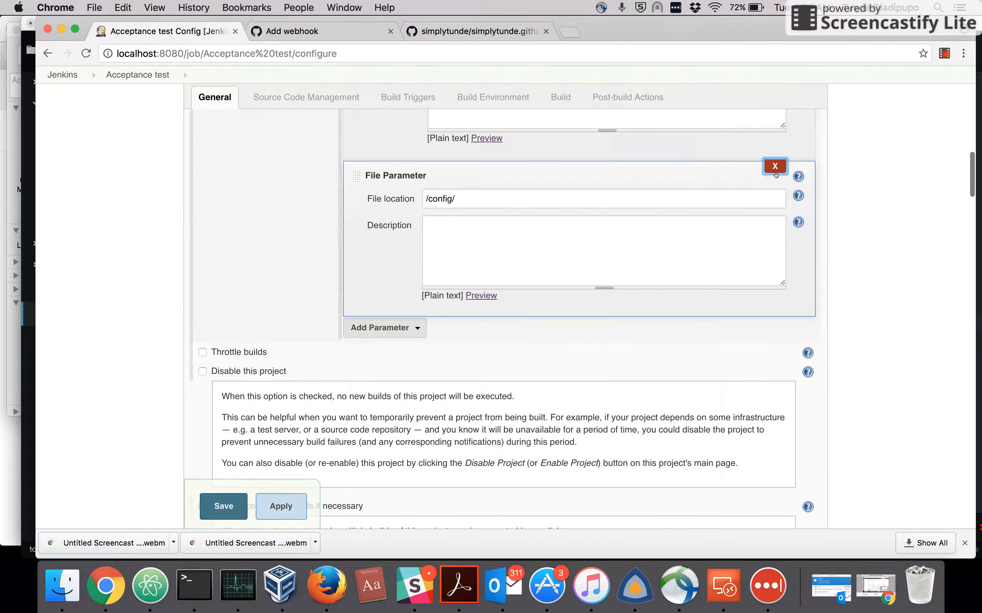
pyautogui.scroll(-5, 631, 226)
# Enable build throttling and set the number of builds to 2 per hour.
pyautogui.click(203, 196)
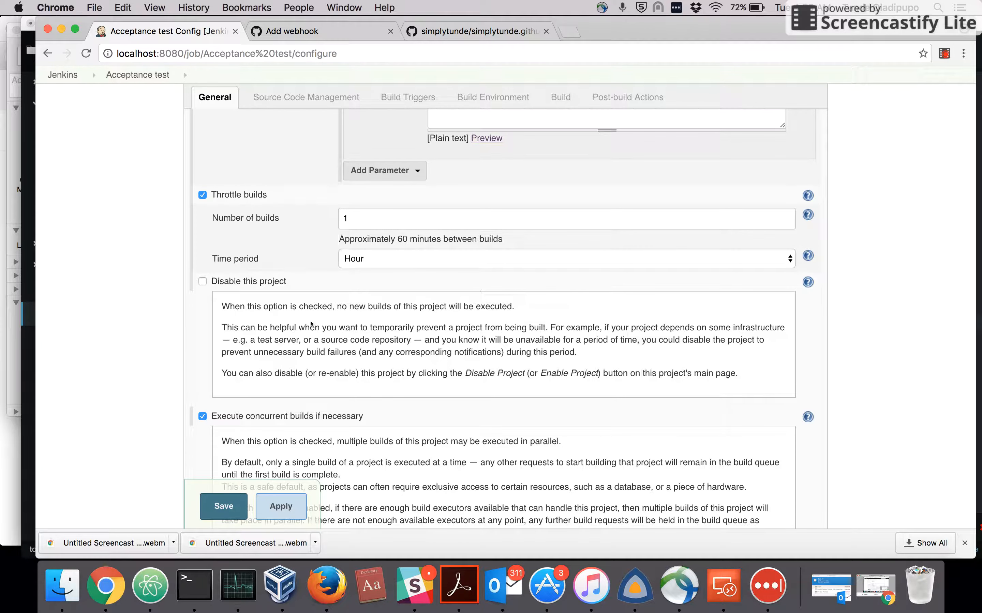
pyautogui.click(365, 218)
pyautogui.press('BackSpace')
pyautogui.write('2')
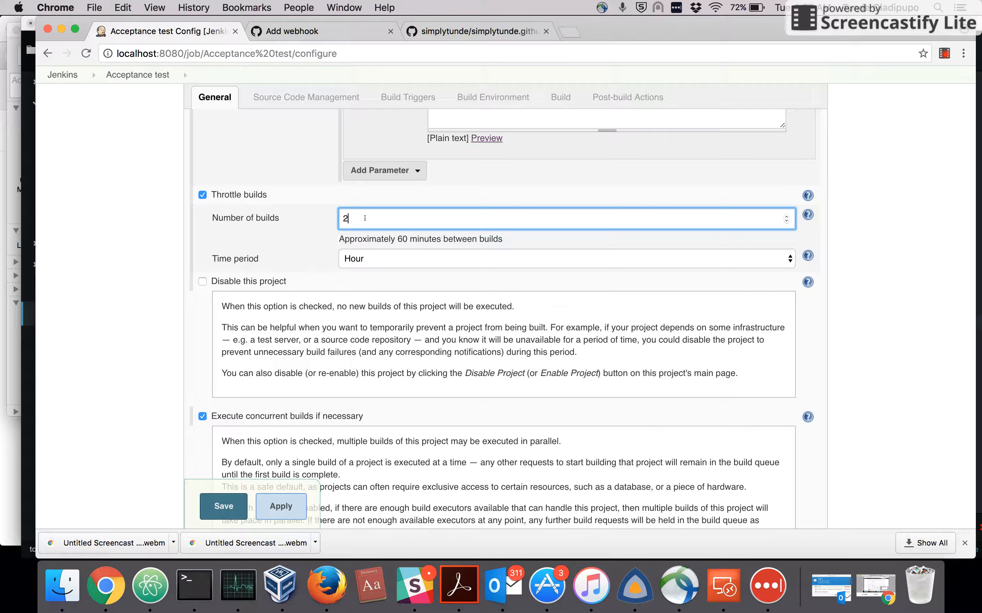
pyautogui.click(393, 276)
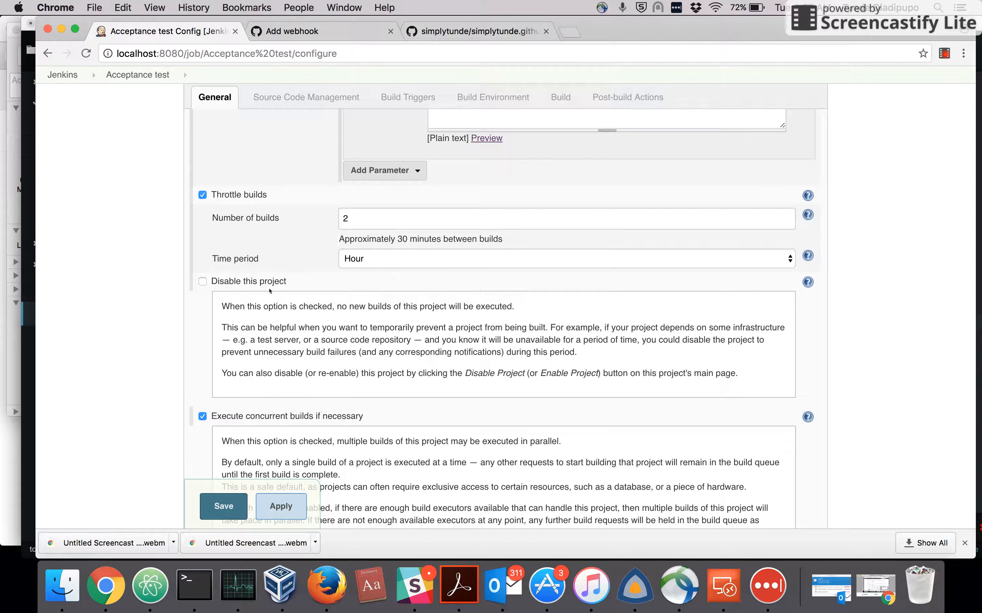
# Turn off build throttling, and switch the Disable this project option on and back off.
pyautogui.click(204, 281)
pyautogui.click(202, 195)
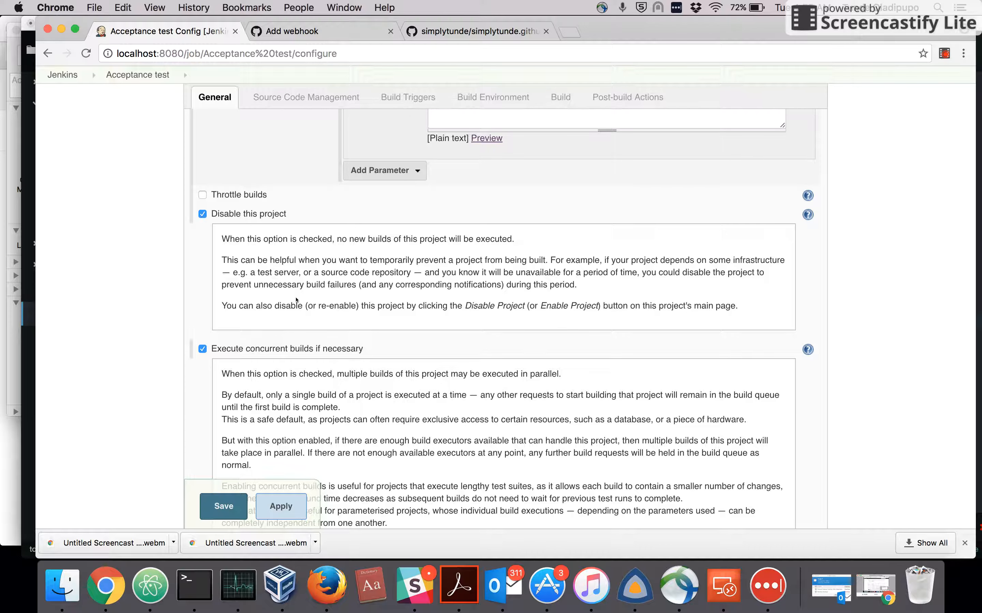
pyautogui.scroll(-3, 296, 300)
pyautogui.click(204, 154)
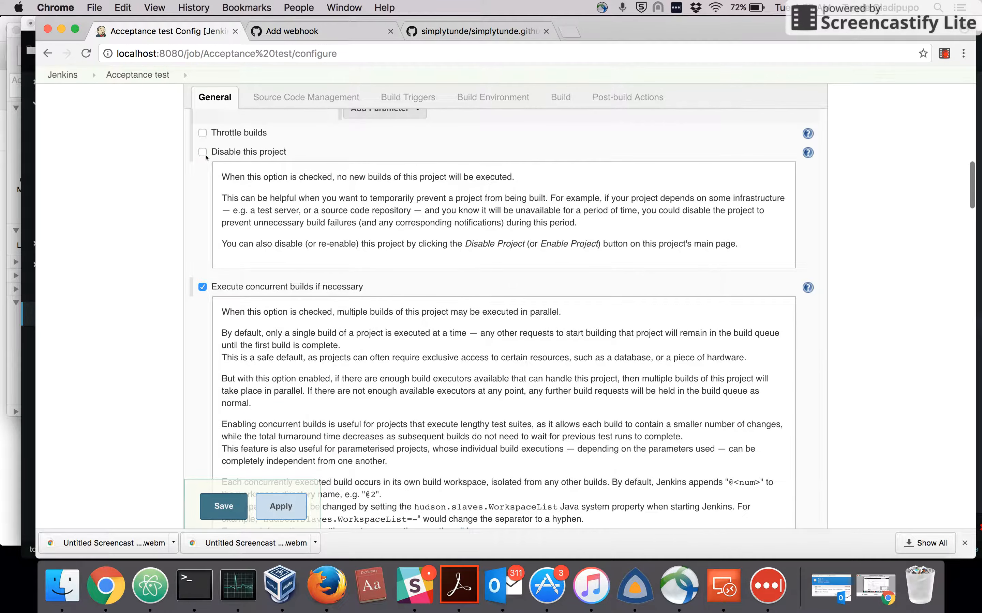
# Switch the option to execute concurrent builds if necessary off and back on.
pyautogui.scroll(-5, 258, 298)
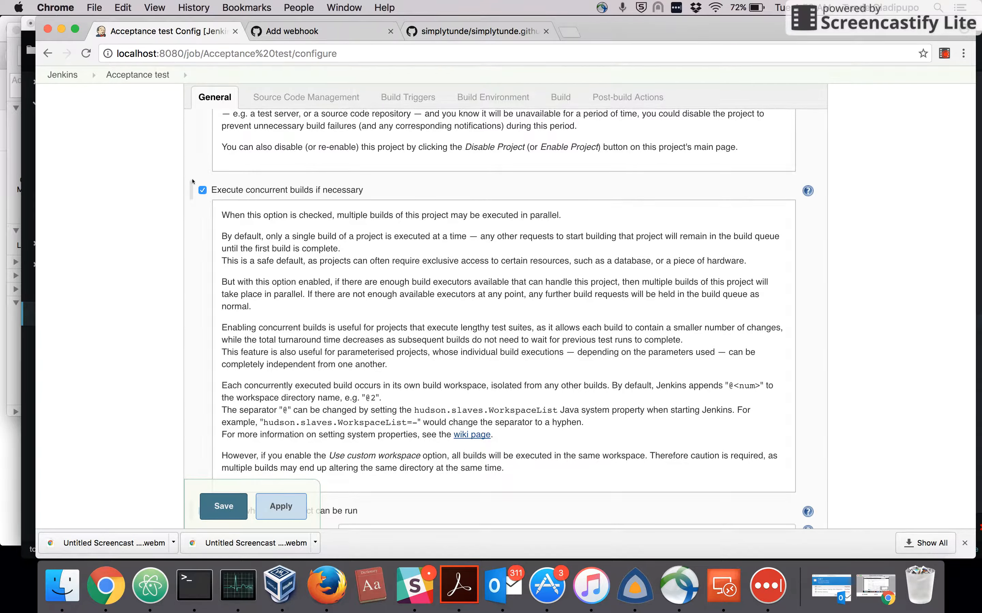
pyautogui.click(203, 191)
pyautogui.click(203, 191)
# Re-enter A as the label expression that restricts where this project can be run.
pyautogui.scroll(-6, 211, 244)
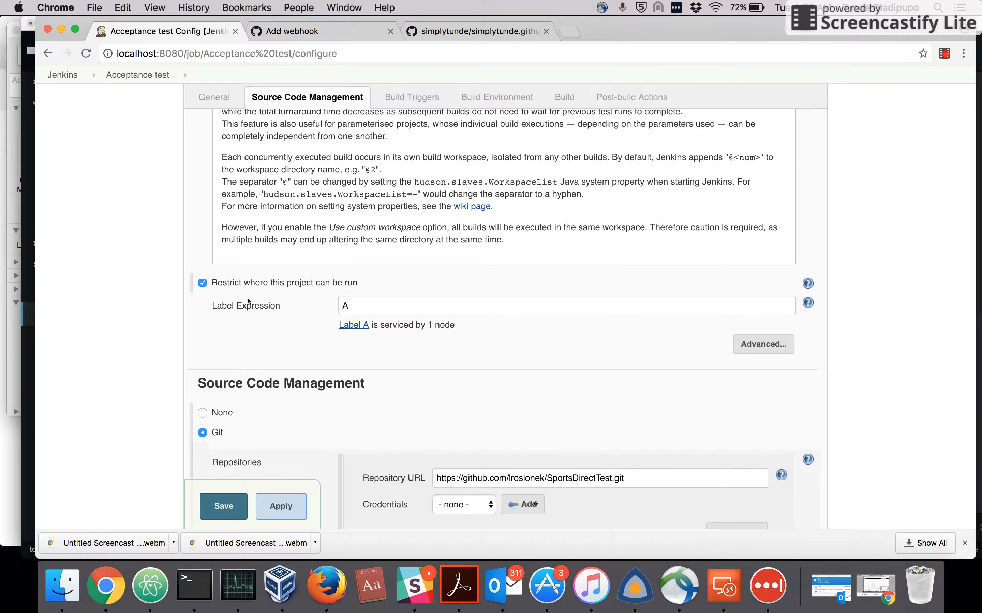
pyautogui.doubleClick(364, 301)
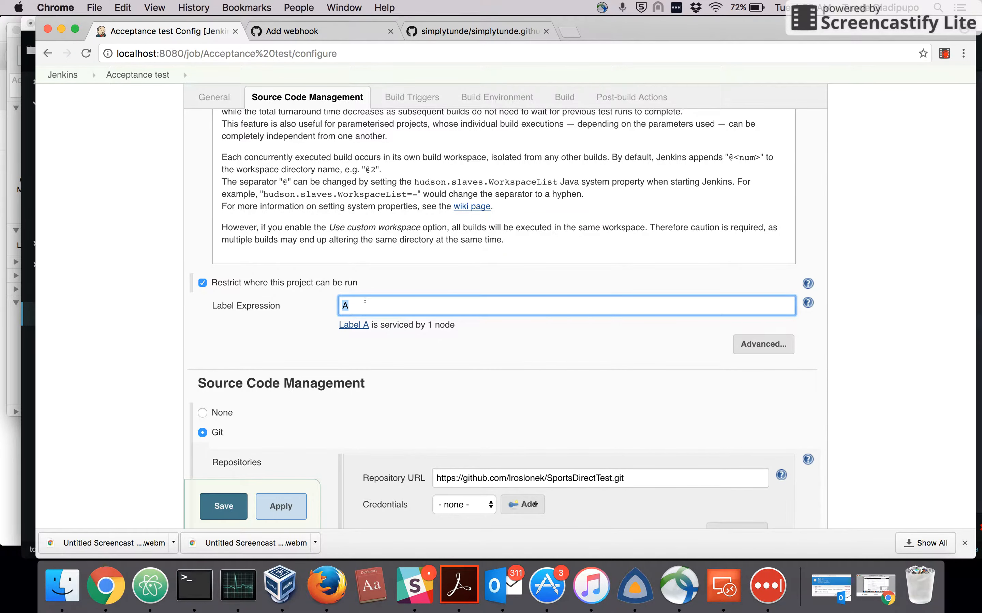
pyautogui.press('BackSpace')
pyautogui.write('A')
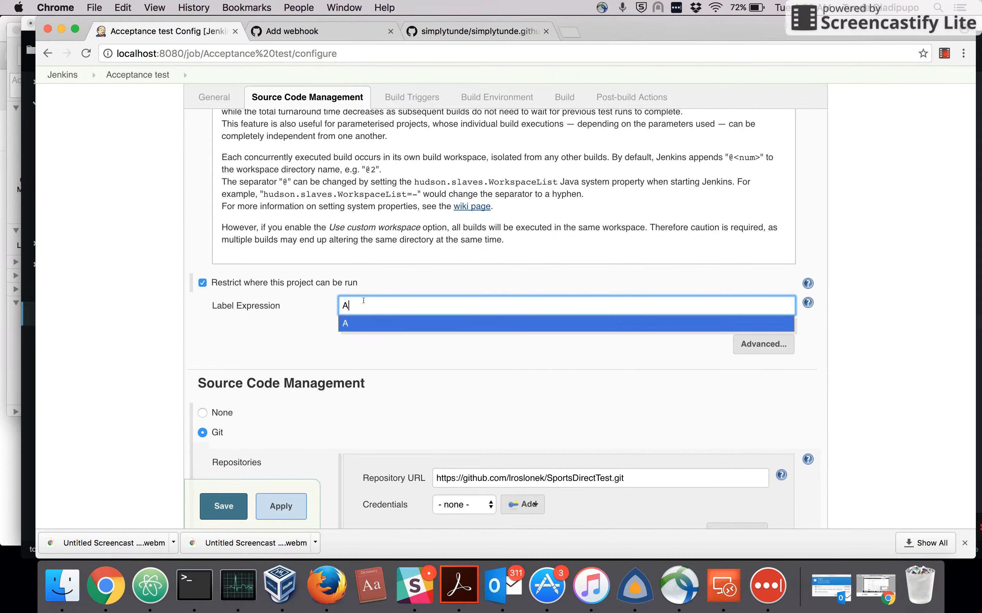
pyautogui.click(320, 316)
pyautogui.click(375, 305)
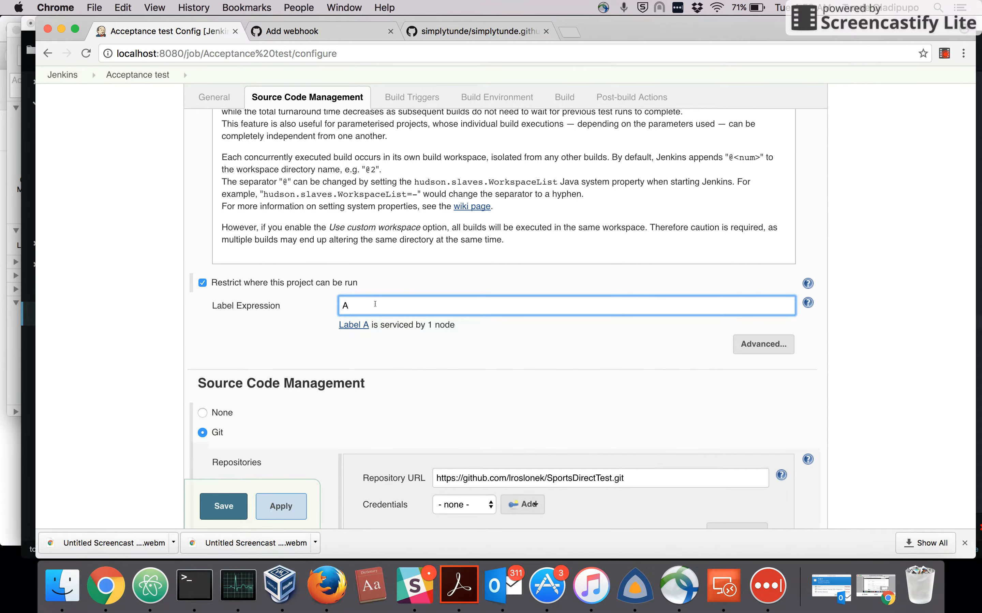
pyautogui.scroll(7, 375, 304)
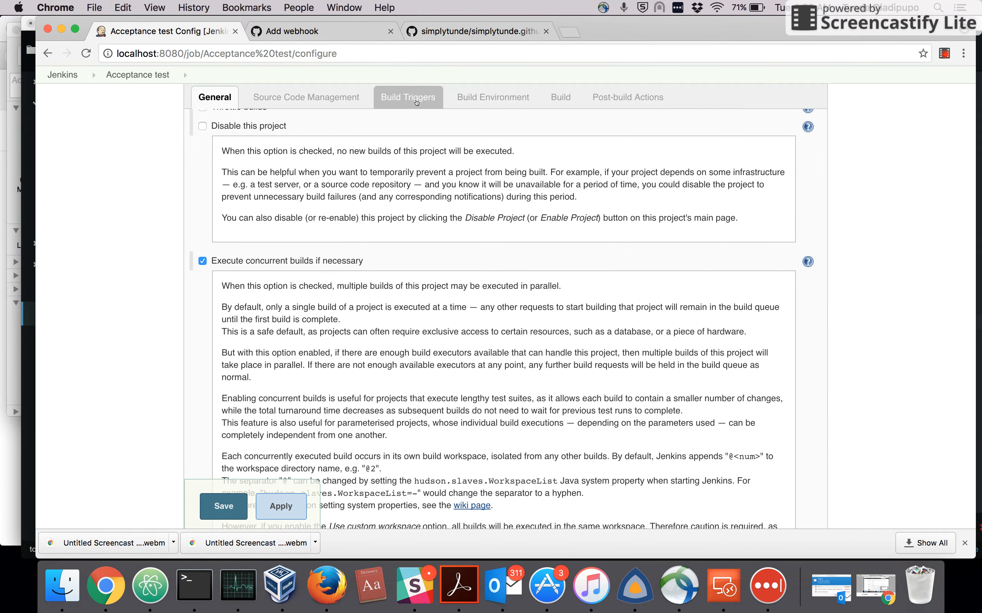
pyautogui.click(944, 53)
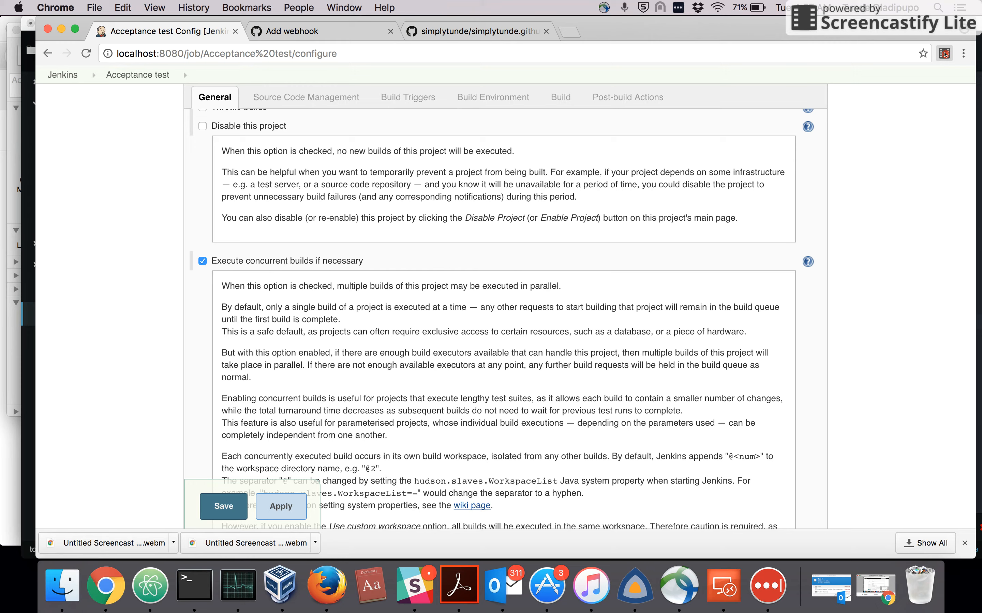